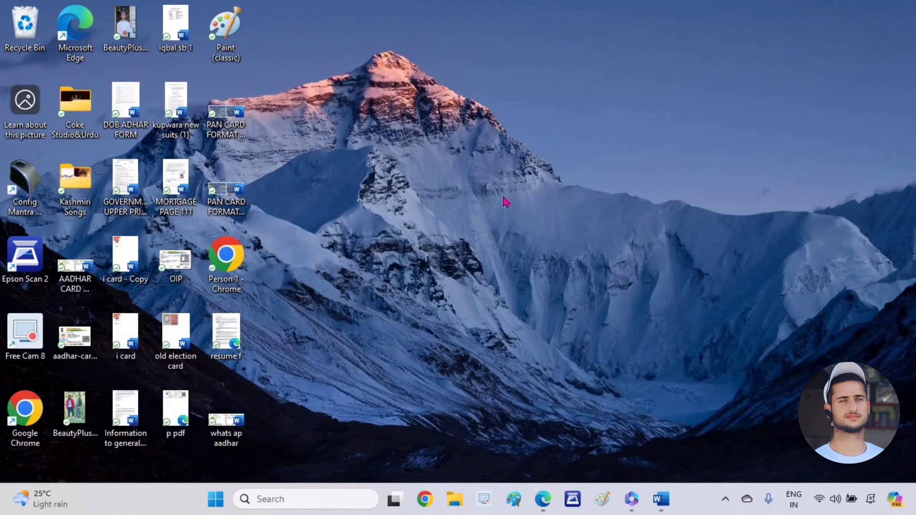
Open a blank Word document from the taskbar Word icon
left_click(660, 500)
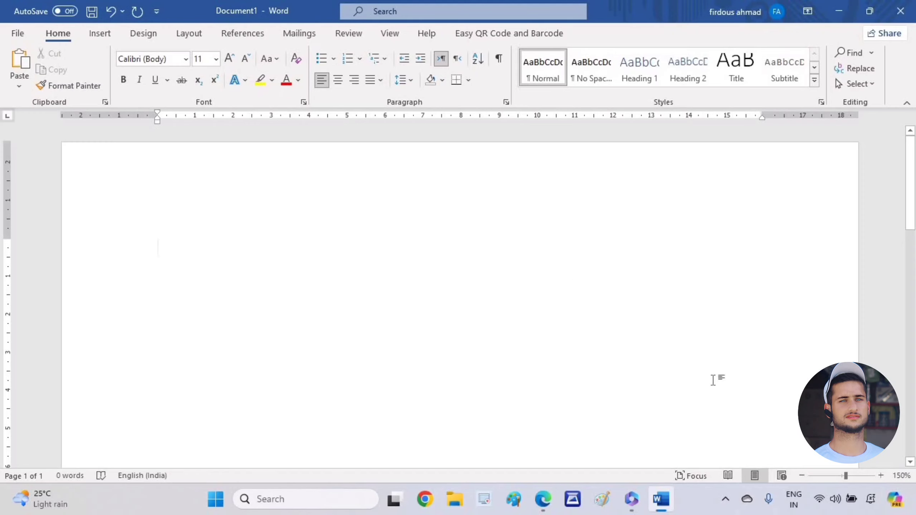
Zoom the empty Document1 page out to 120% so the full width shows
left_click(801, 476)
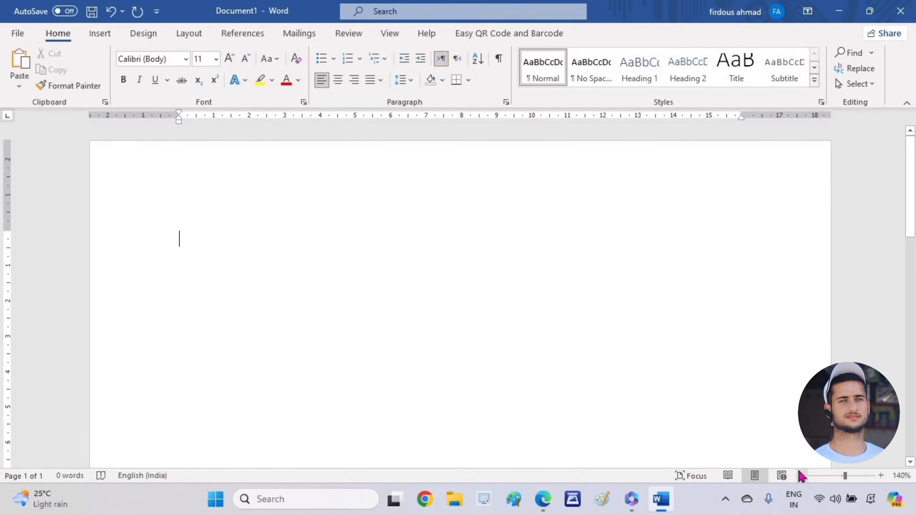
left_click(800, 476)
left_click(800, 476)
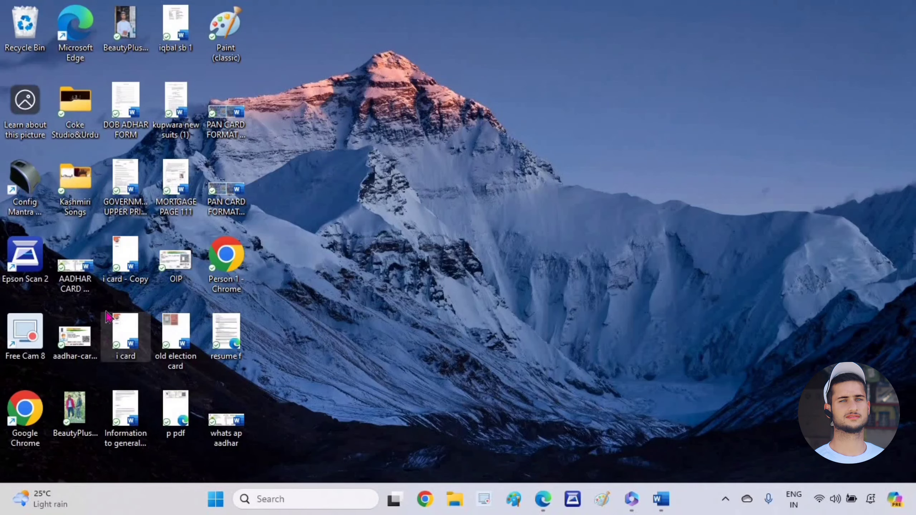
left_click(660, 499)
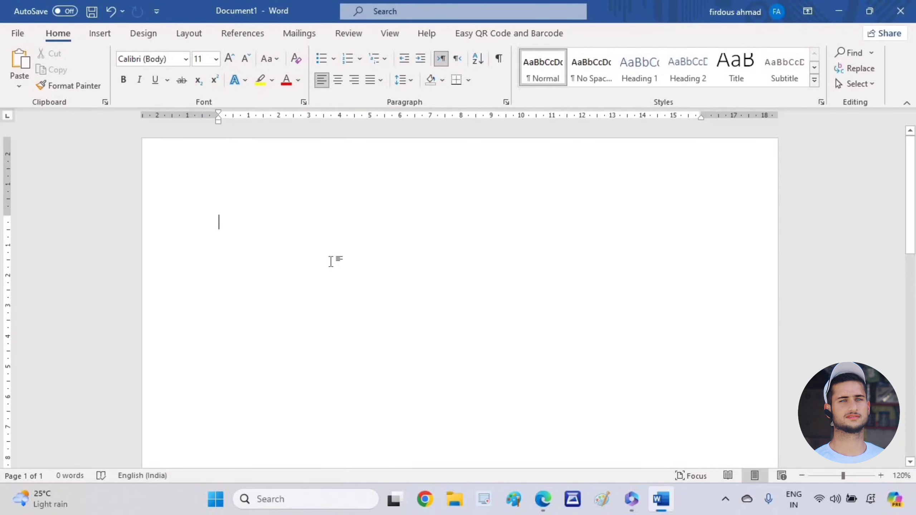
Paste the Aadhaar front image onto the page and select it
key("ctrl+v")
left_click(484, 262)
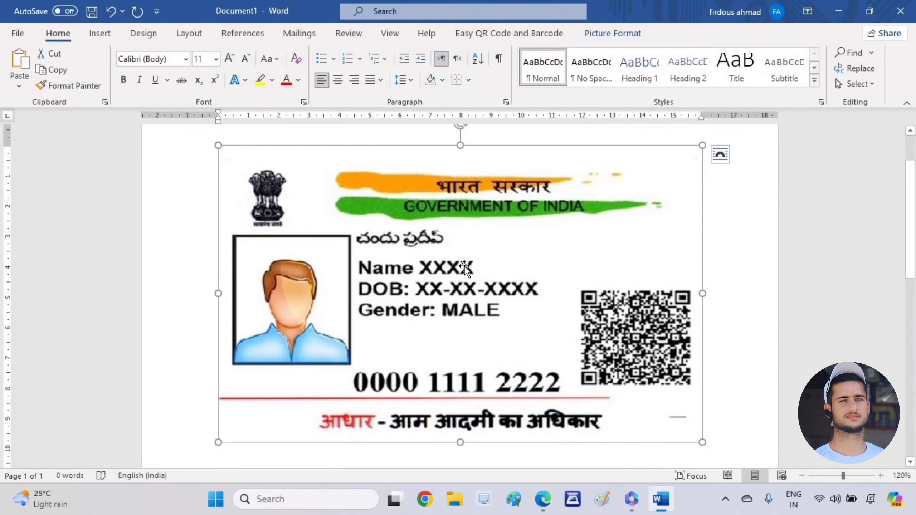
left_click(101, 34)
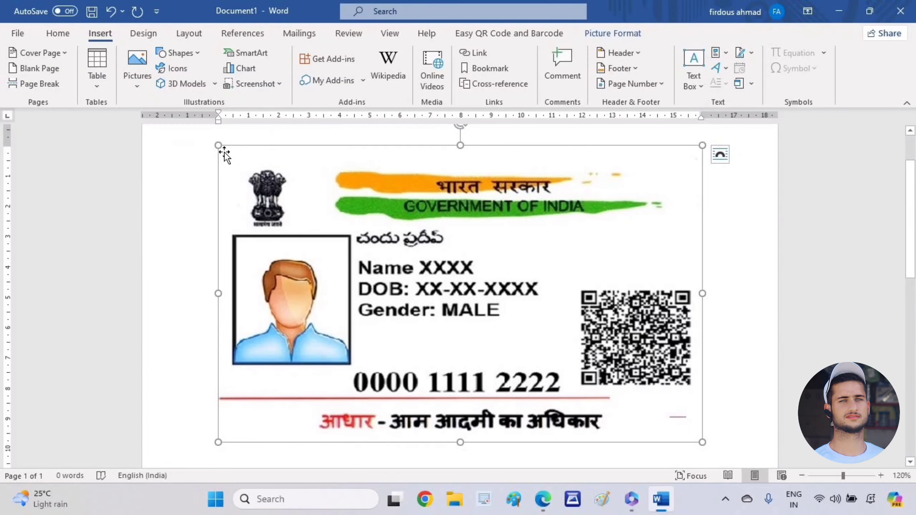
scroll(536, 187, "up", 3)
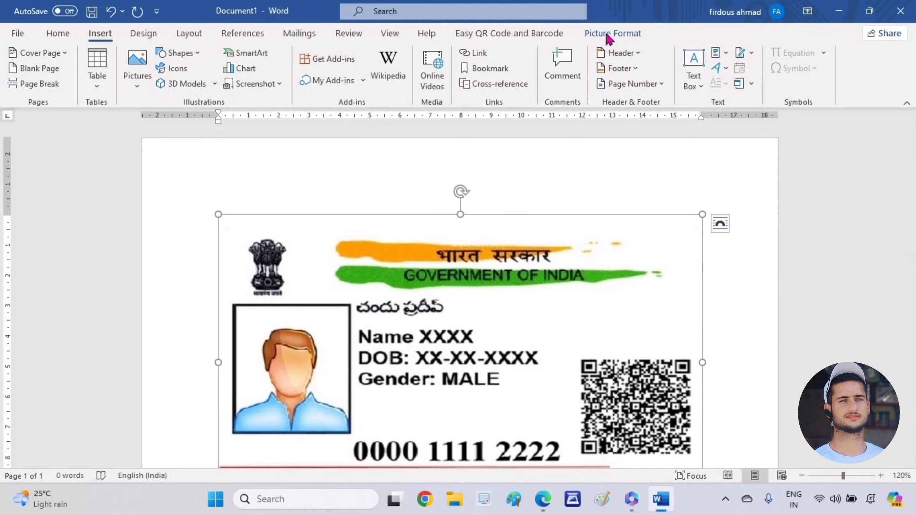
Set the card picture's text wrapping to In Front of Text
left_click(624, 35)
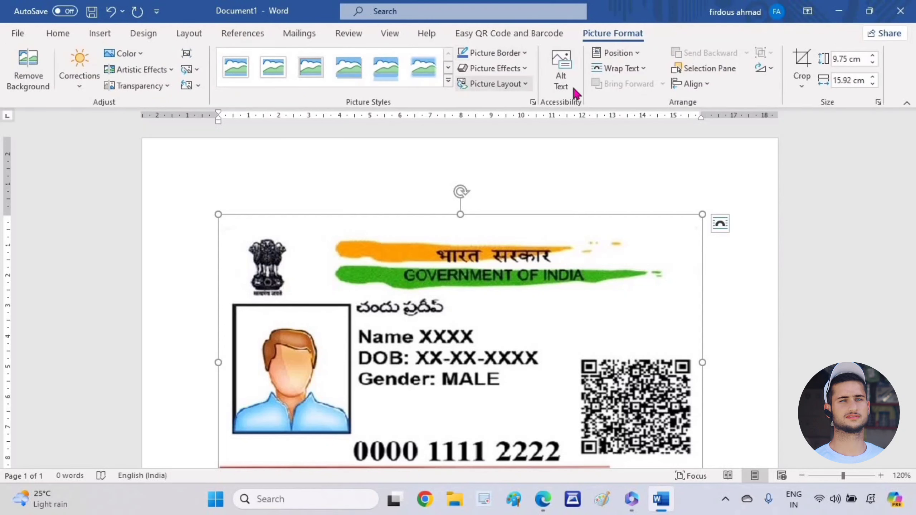
left_click(635, 69)
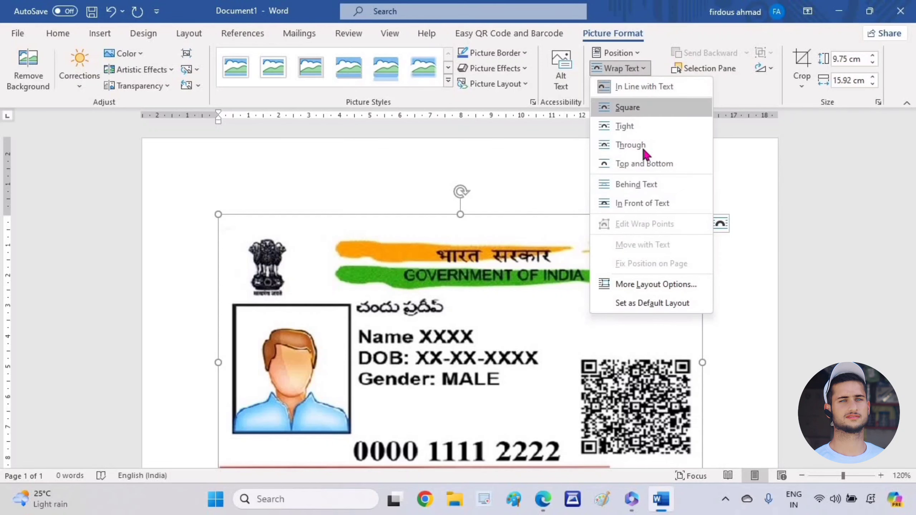
left_click(655, 205)
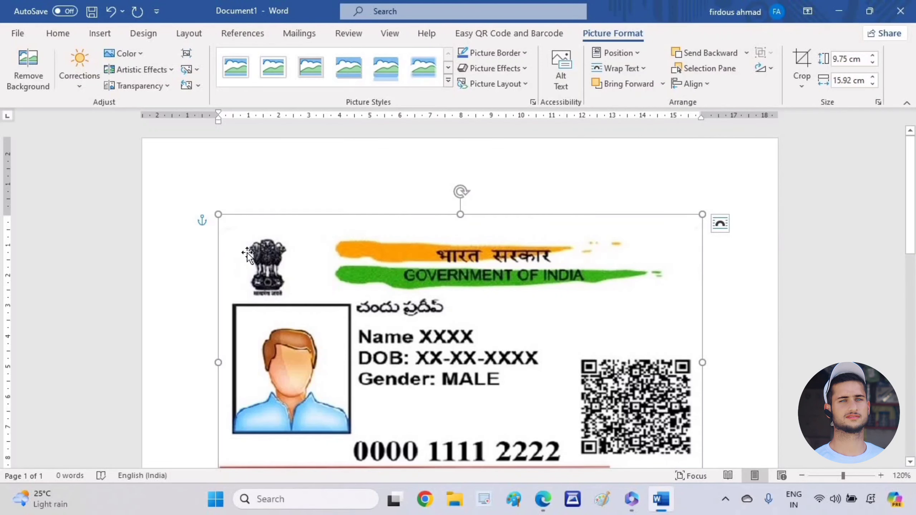
Place the front card at the page's top-left and set its height to 5.4 cm (8.81 cm wide)
left_click_drag(398, 271, 347, 209)
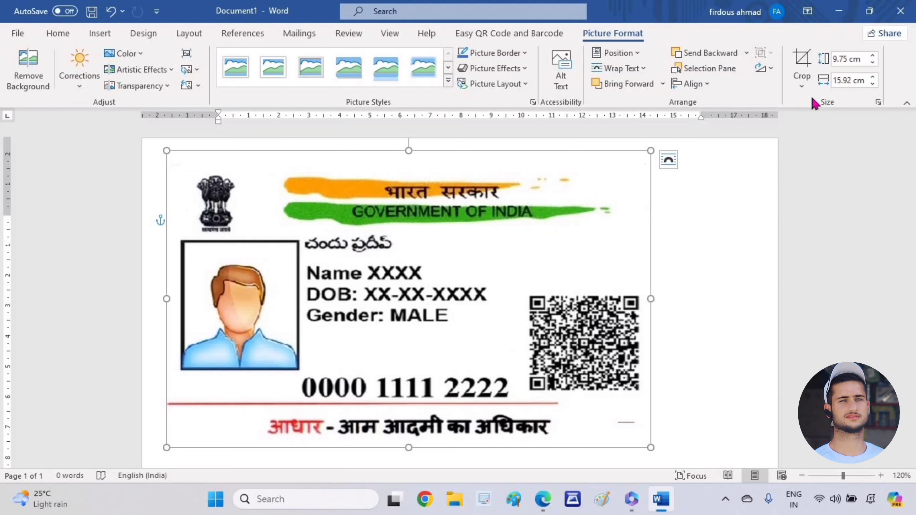
left_click(846, 59)
left_click(847, 59)
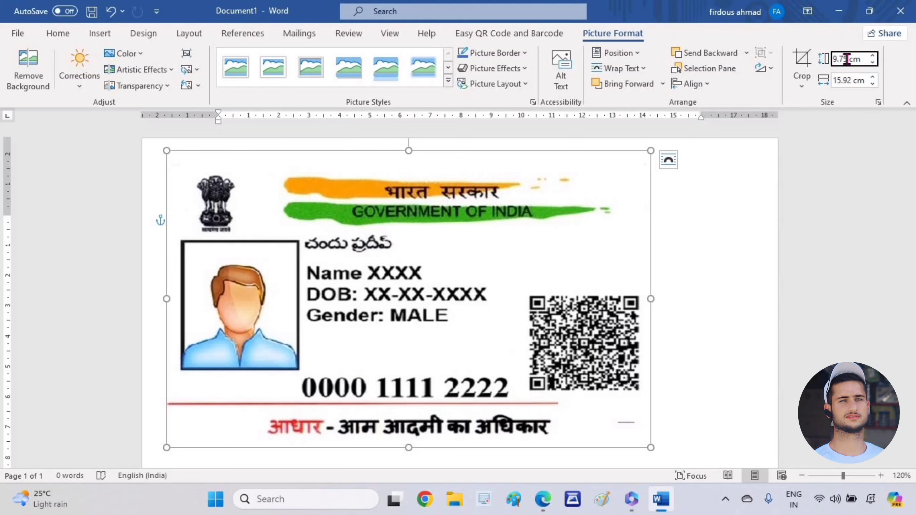
key("BackSpace")
key("BackSpace")
key("BackSpace")
key("BackSpace")
type("5.")
type("4")
key("Return")
left_click(541, 252)
left_click_drag(342, 214, 352, 214)
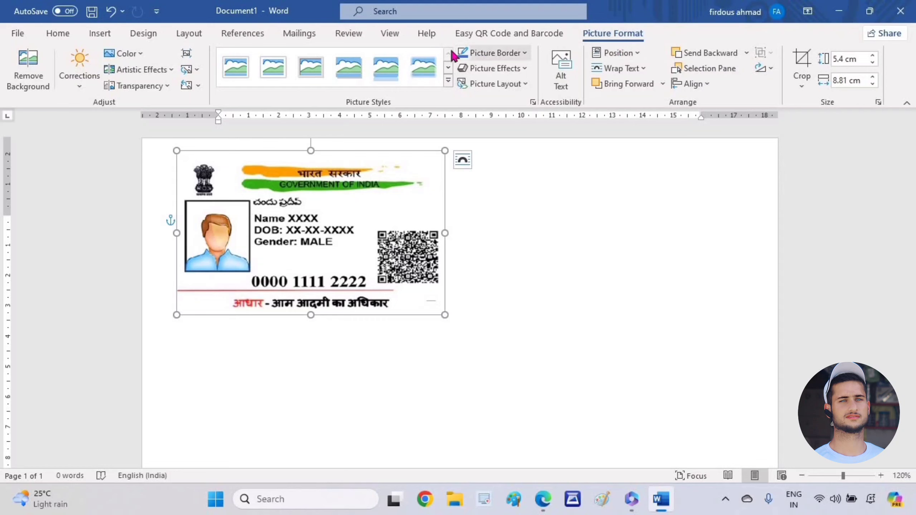
Give the front card a 1 pt black outline border and check it on the page
left_click(526, 55)
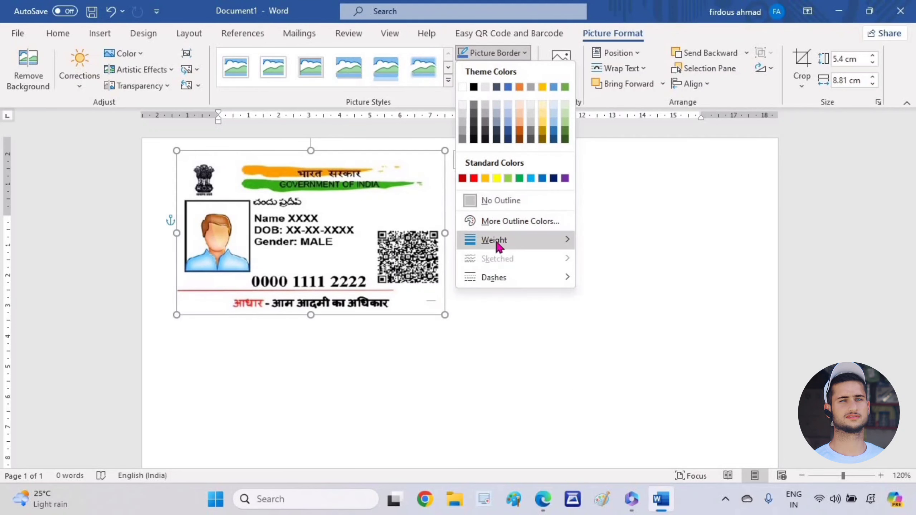
mouse_move(512, 240)
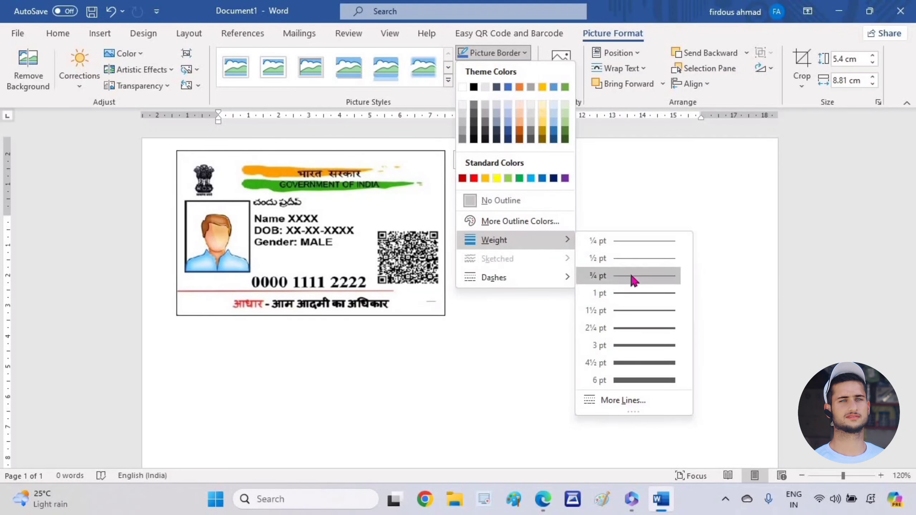
left_click(636, 293)
left_click(589, 285)
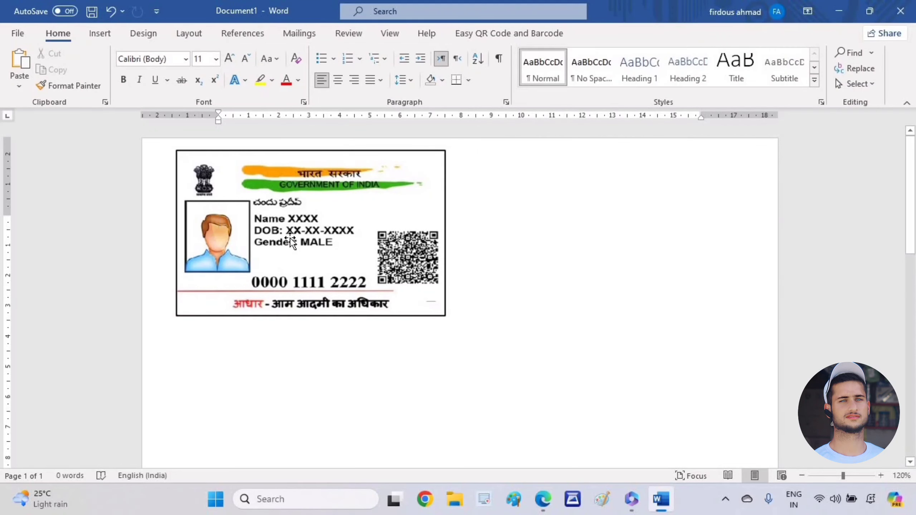
left_click(373, 240)
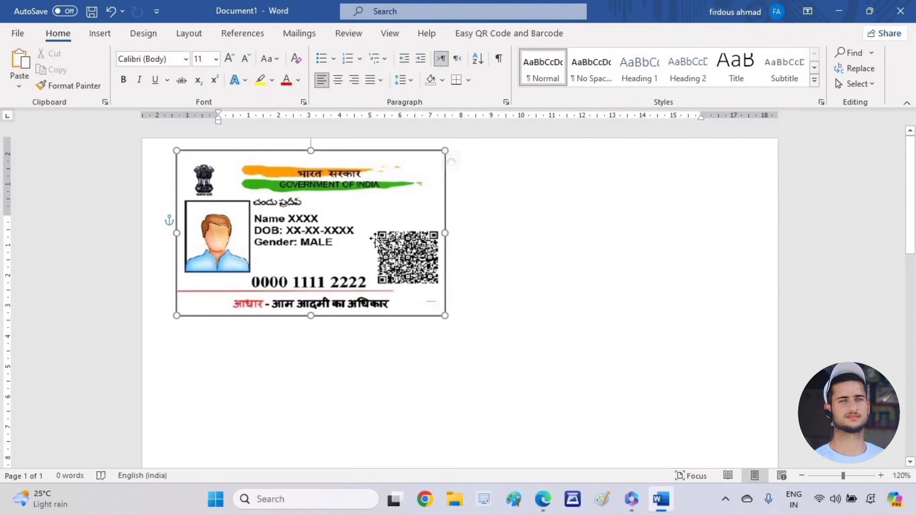
left_click(475, 242)
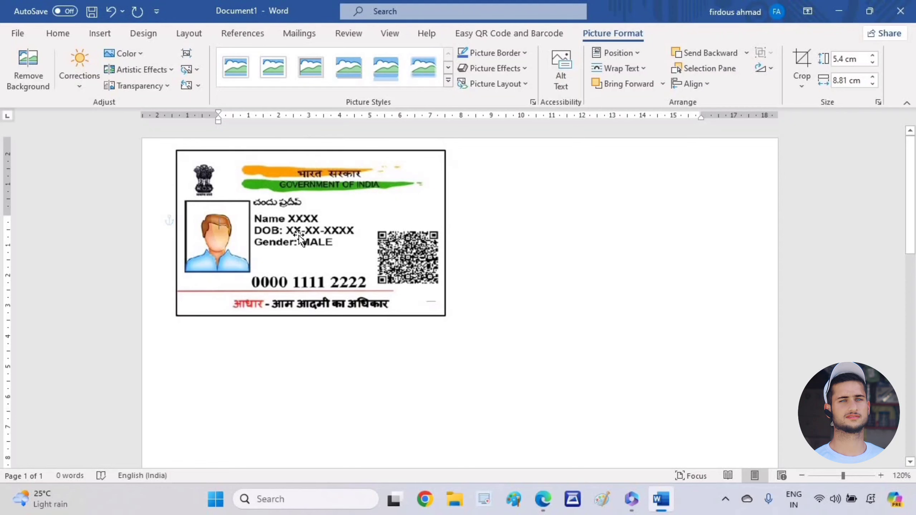
left_click(298, 238)
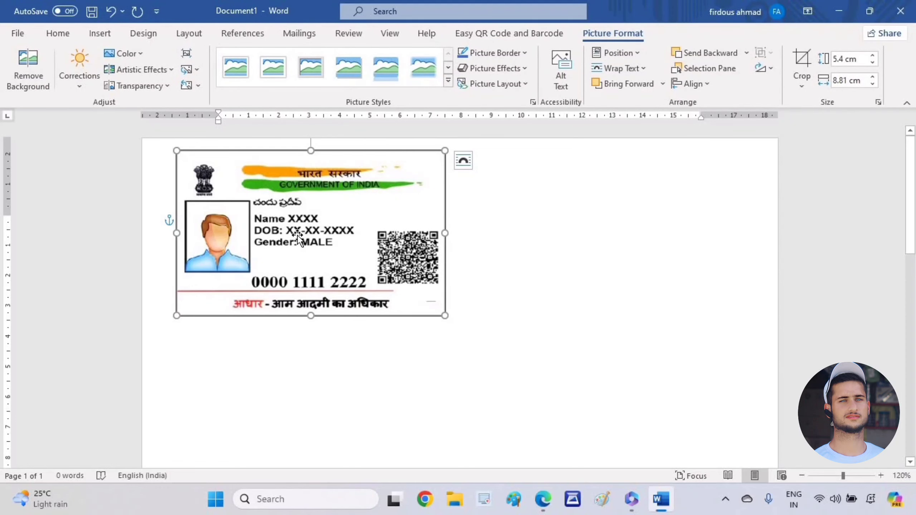
left_click(510, 258)
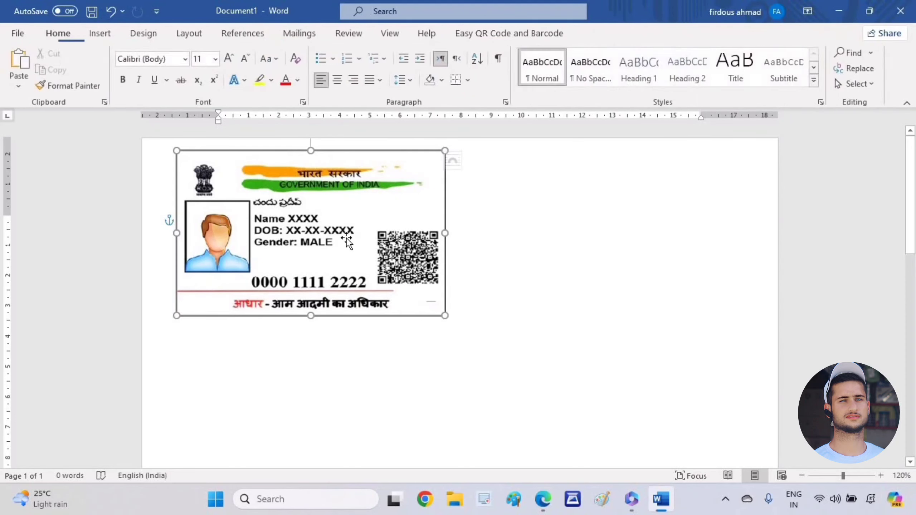
Reselect the bordered front card and bring up the Insert Pictures source options
left_click(347, 243)
left_click(528, 241)
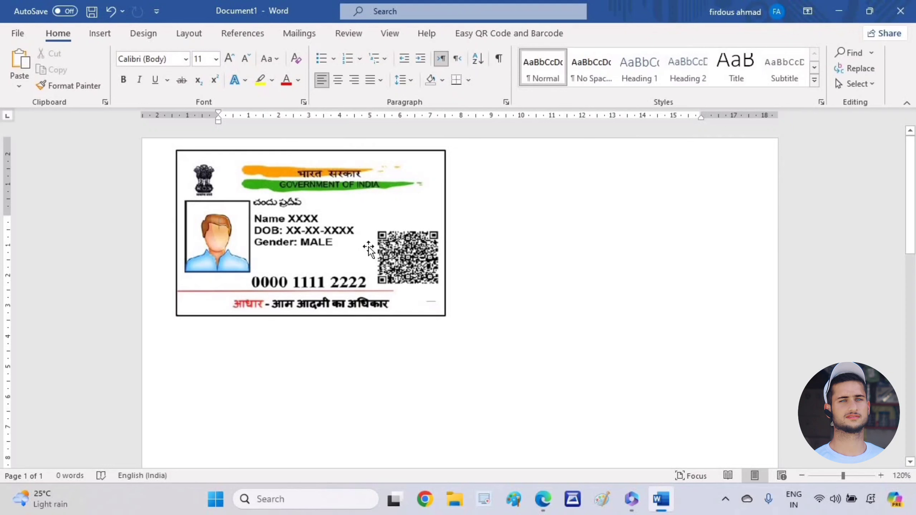
left_click(369, 249)
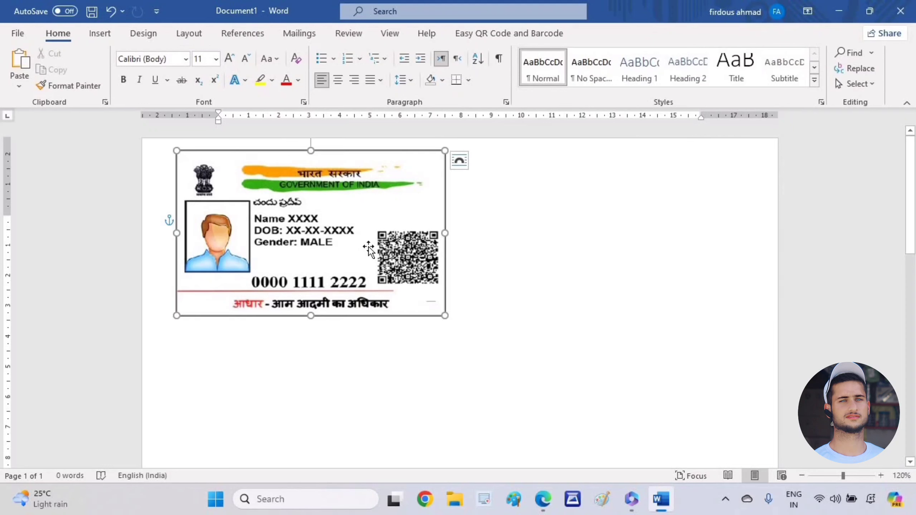
left_click(100, 33)
left_click(137, 69)
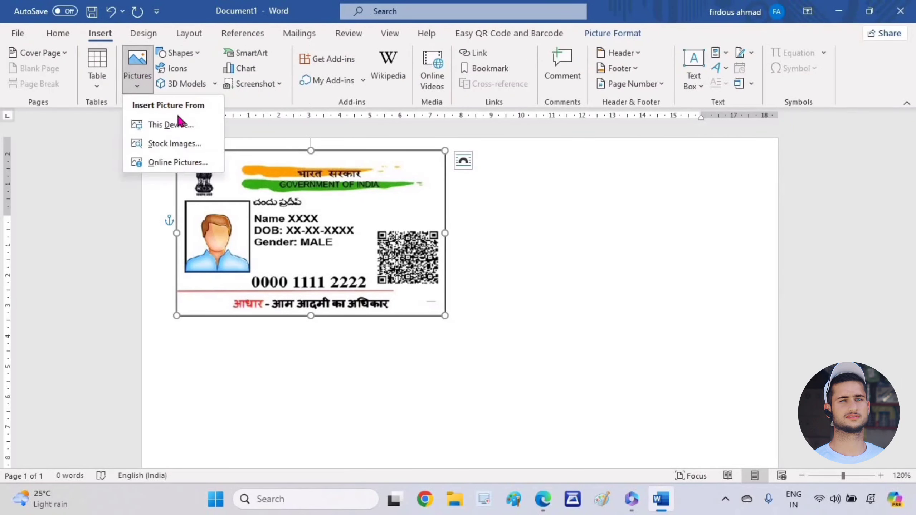
Insert the OIP card-back image from the Desktop into the document
left_click(168, 132)
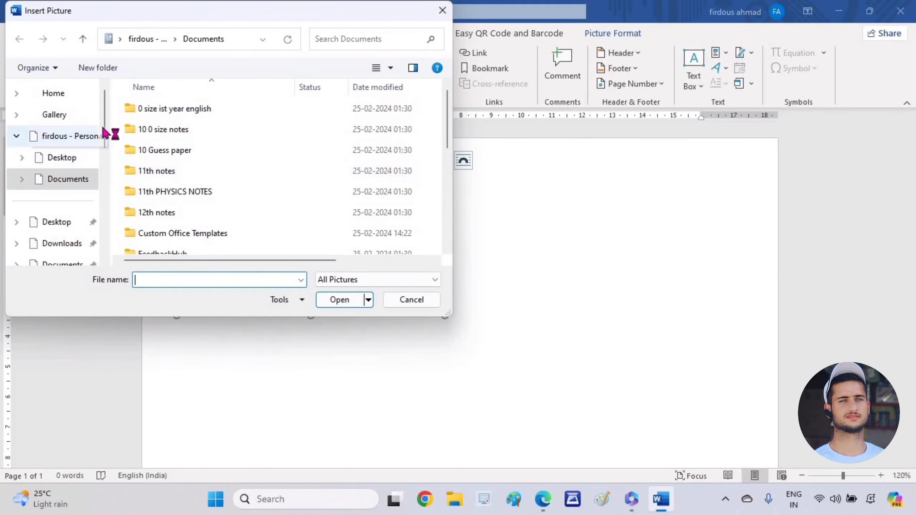
left_click(56, 158)
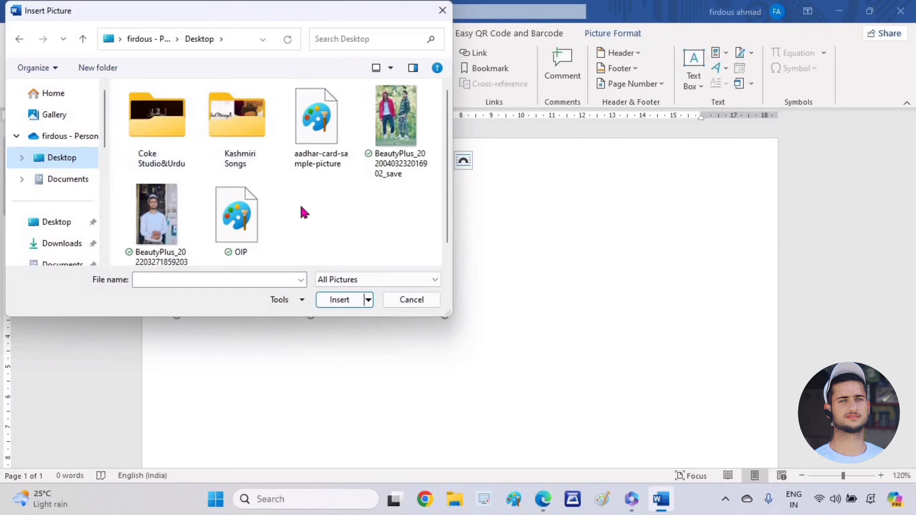
left_click(236, 231)
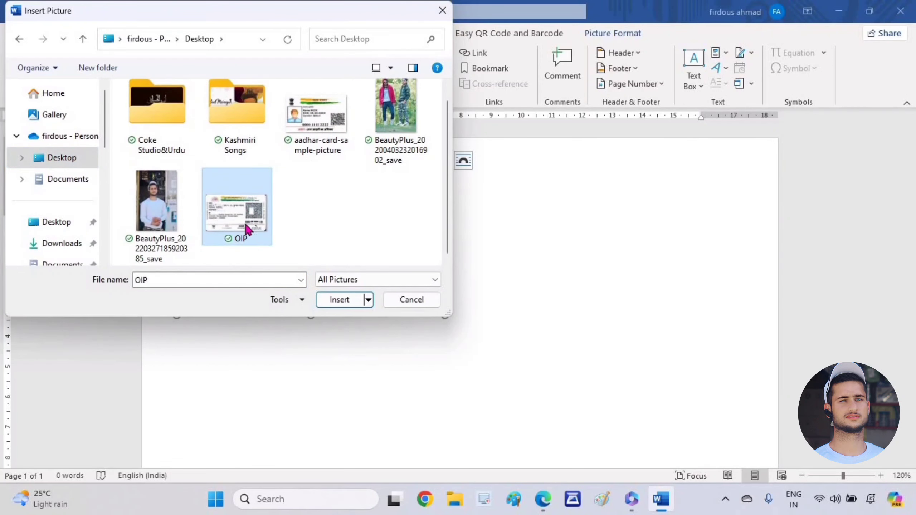
left_click(339, 300)
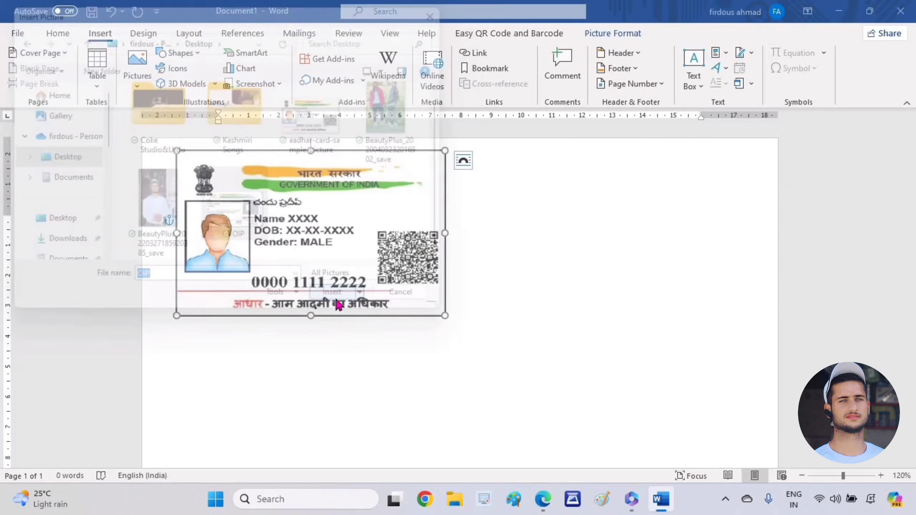
key("ctrl+v")
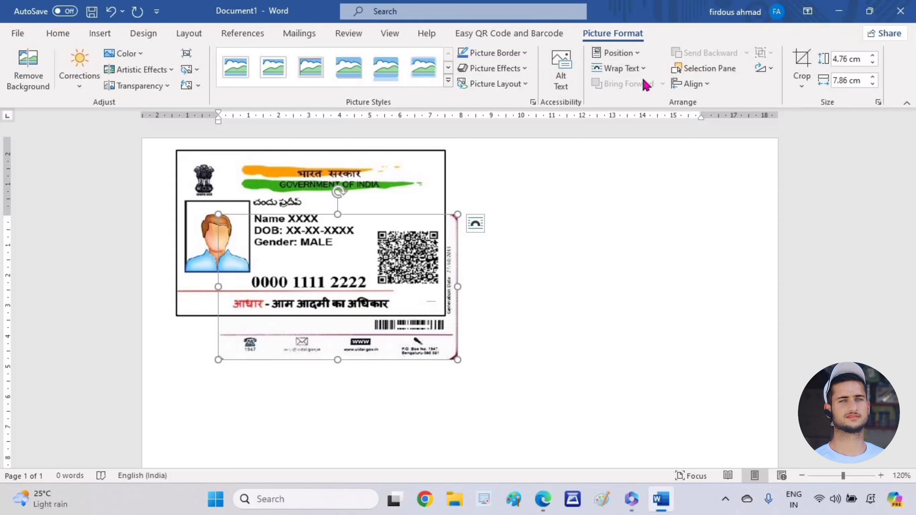
Set the back image to In Front of Text and drag it beside the front card
left_click(634, 69)
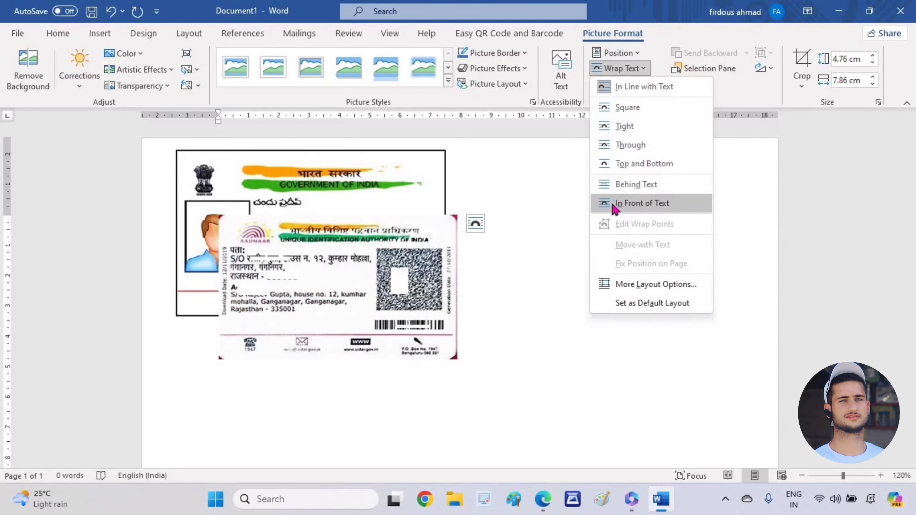
left_click(654, 203)
mouse_move(341, 294)
left_mouse_down()
mouse_move(350, 314)
mouse_move(545, 211)
left_mouse_up()
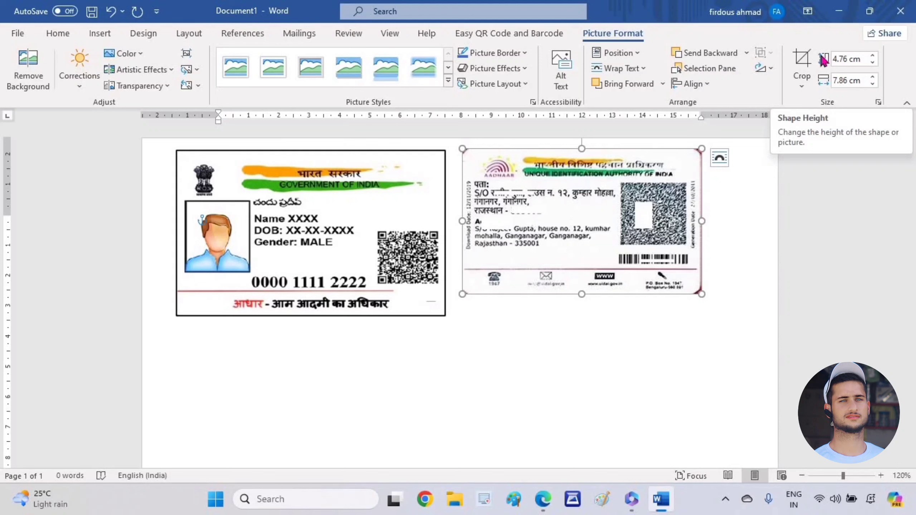
left_click(849, 60)
Set the back card's height to 5.4 cm, giving 8.91 cm width
left_click(849, 59)
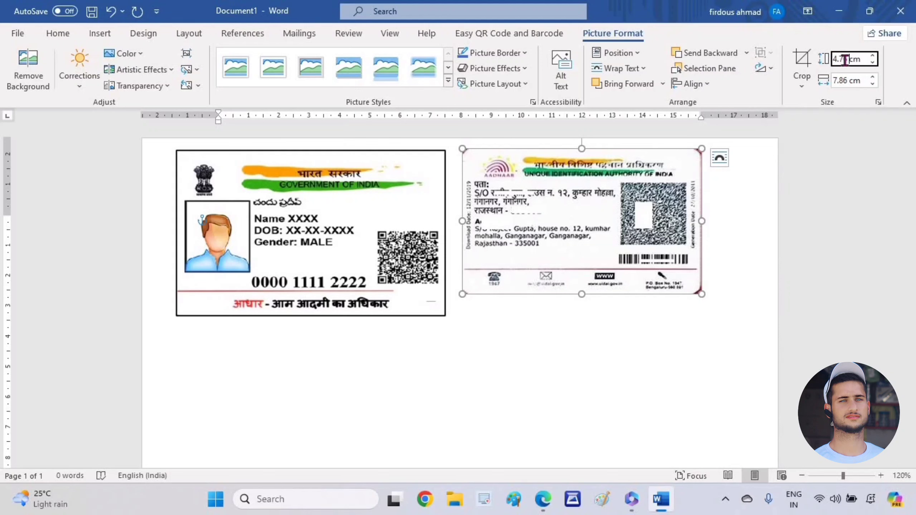
type("5.4")
key("Return")
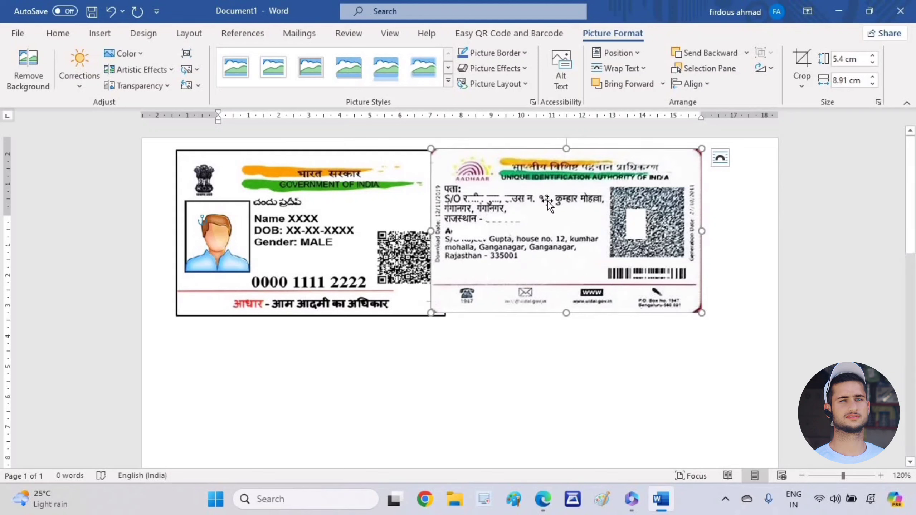
Reposition the resized back card right next to the front card
left_click(527, 368)
left_click(517, 253)
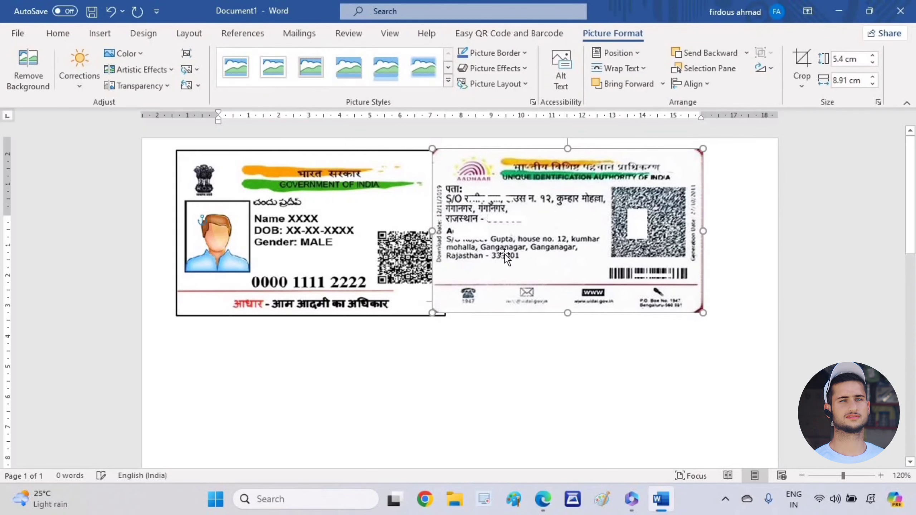
left_click_drag(505, 254, 514, 233)
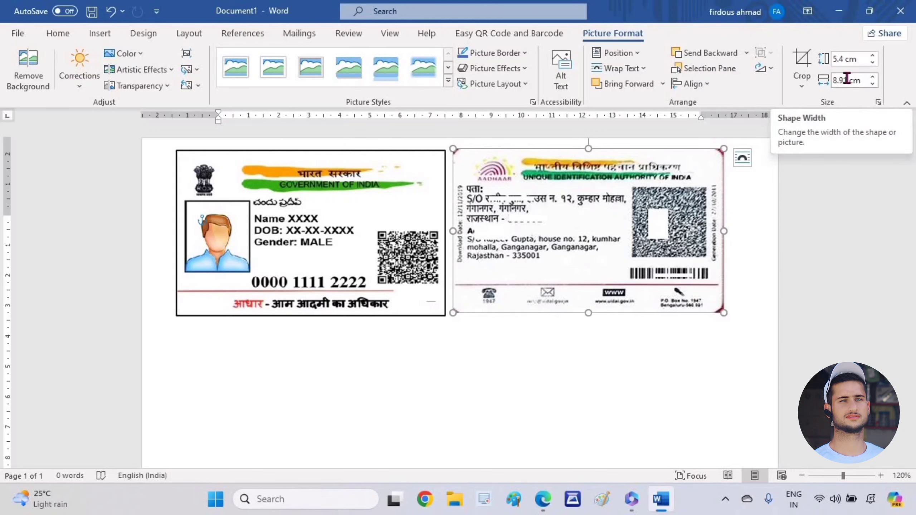
left_click(557, 321)
left_click(583, 194)
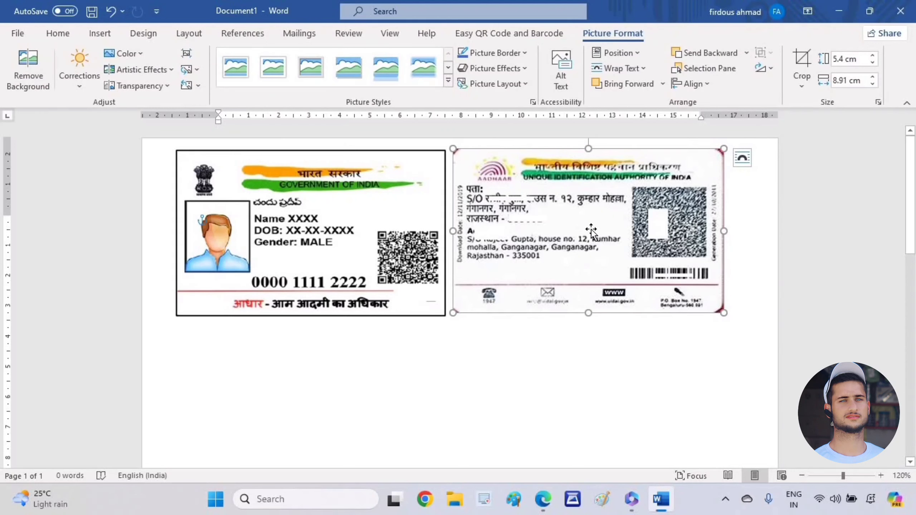
Add a 1 pt outline border to the back card and check it on the page
left_click(521, 55)
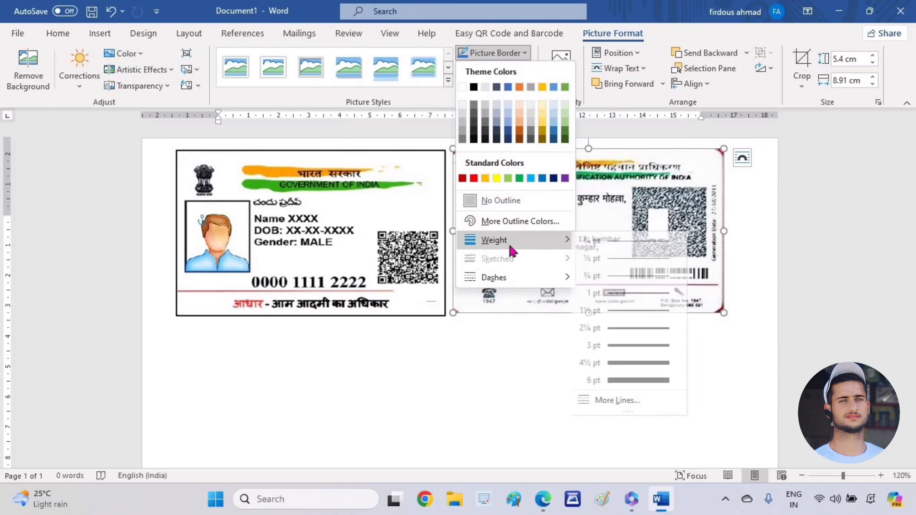
mouse_move(494, 240)
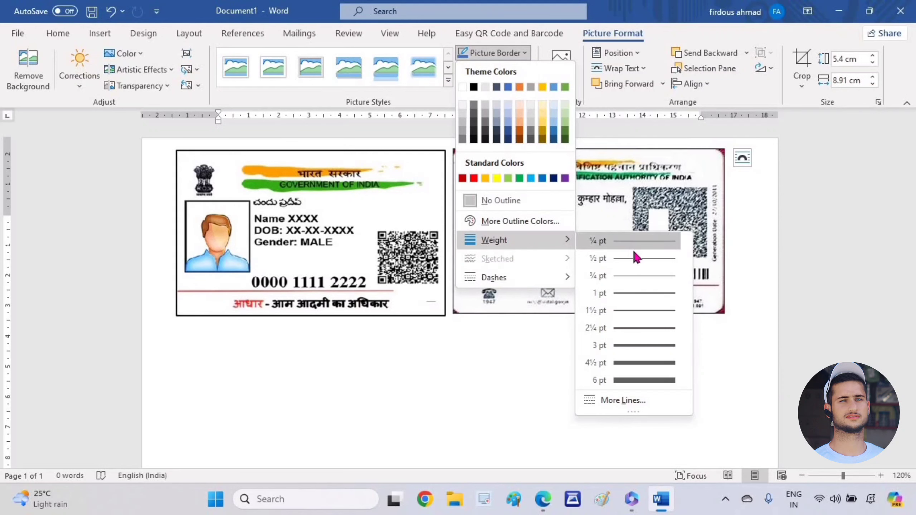
left_click(644, 294)
left_click(589, 360)
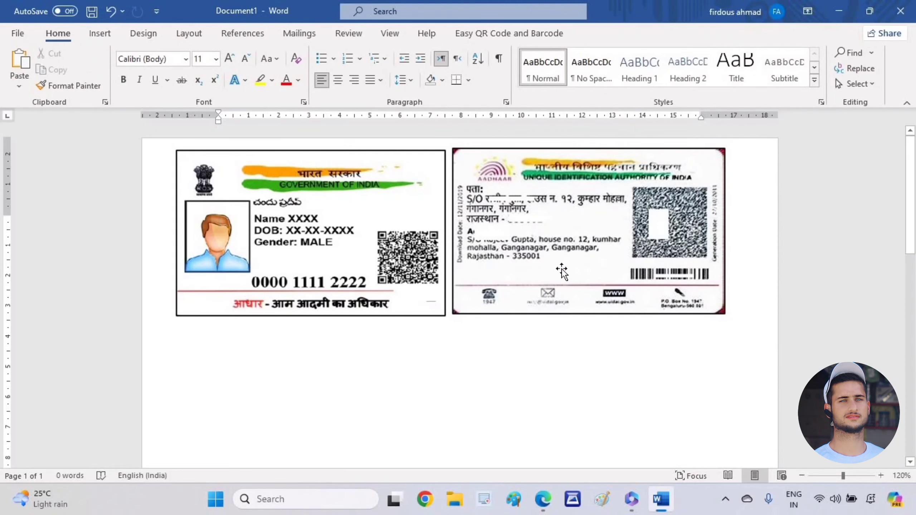
double_click(561, 288)
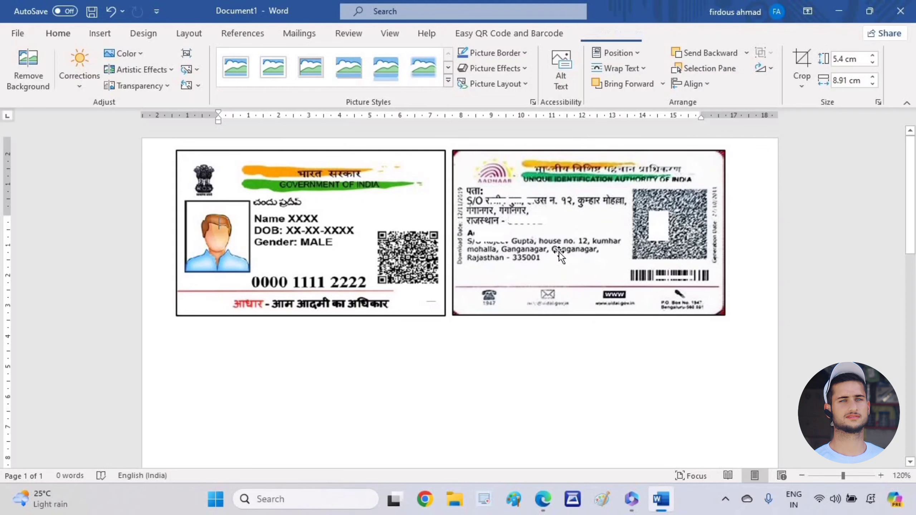
left_click(534, 335)
left_click(559, 252)
left_click(538, 328)
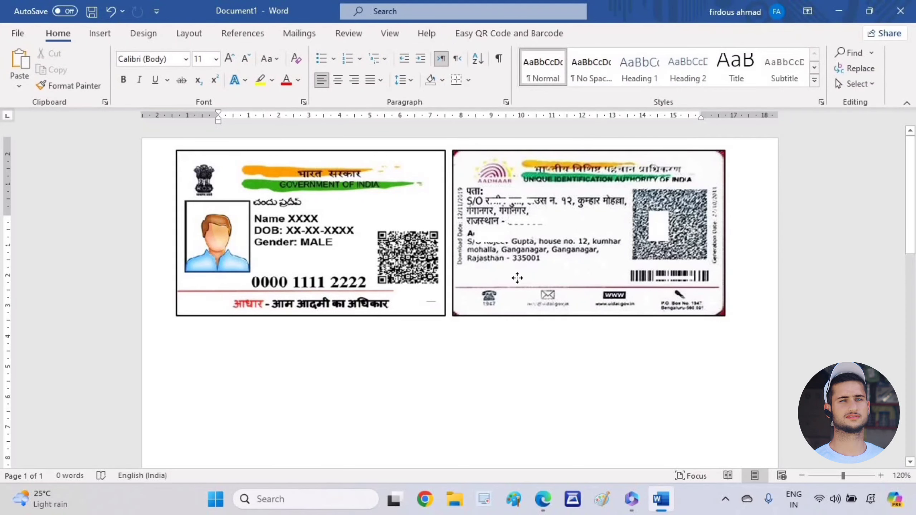
left_click(501, 280)
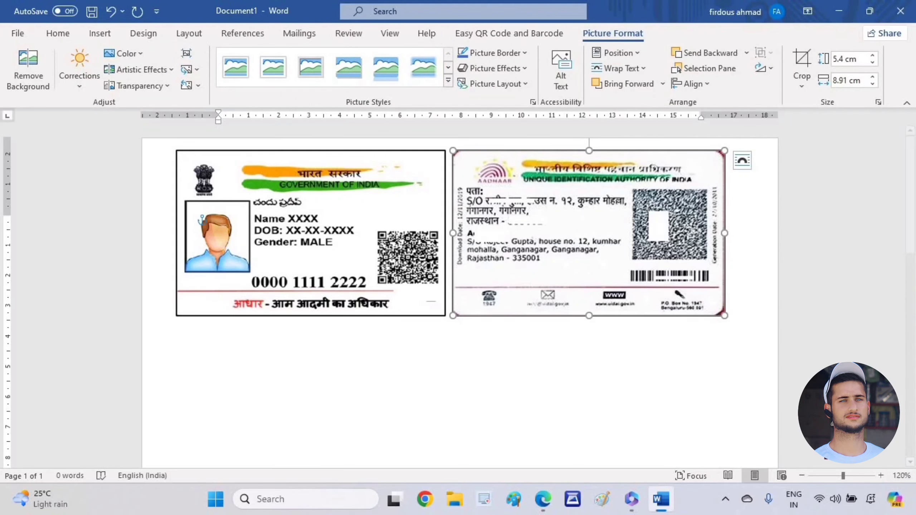
scroll(458, 289, "up", 3, "ctrl")
Select both card pictures and shift them slightly together as a pair
left_click(349, 198, "ctrl")
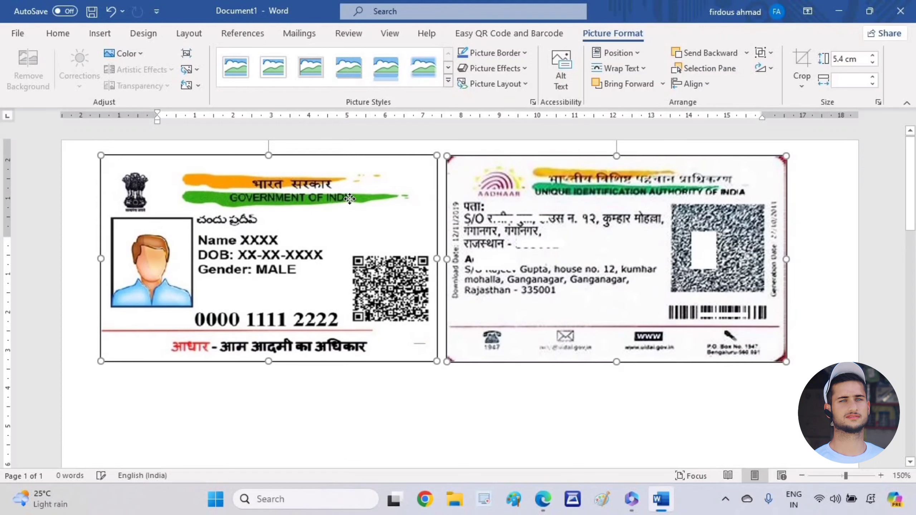
left_click_drag(349, 199, 351, 200)
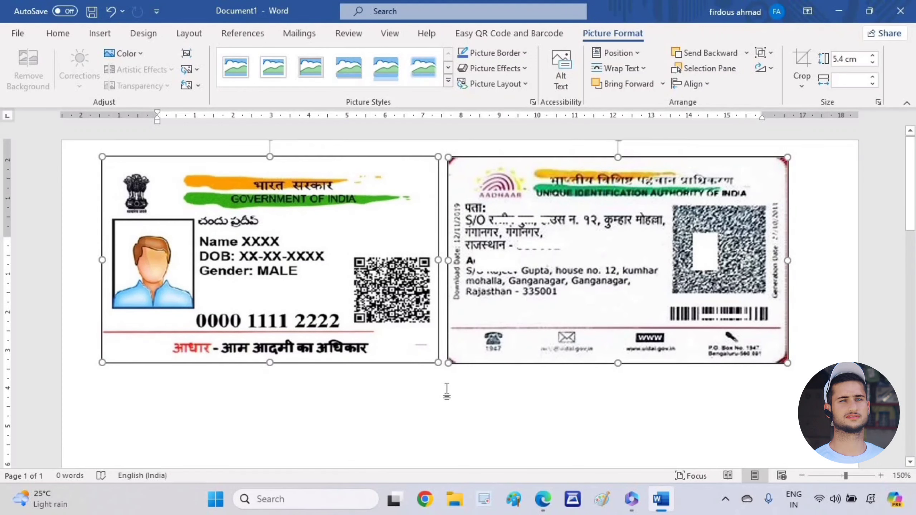
left_click(447, 392)
left_click(327, 253)
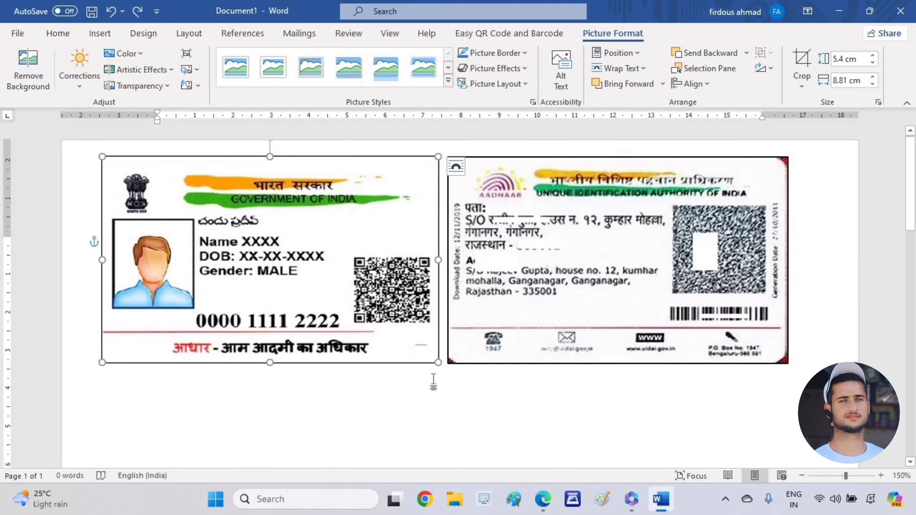
Check each card's Size width, confirming the front card is 5.4 × 8.81 cm
left_click(585, 263)
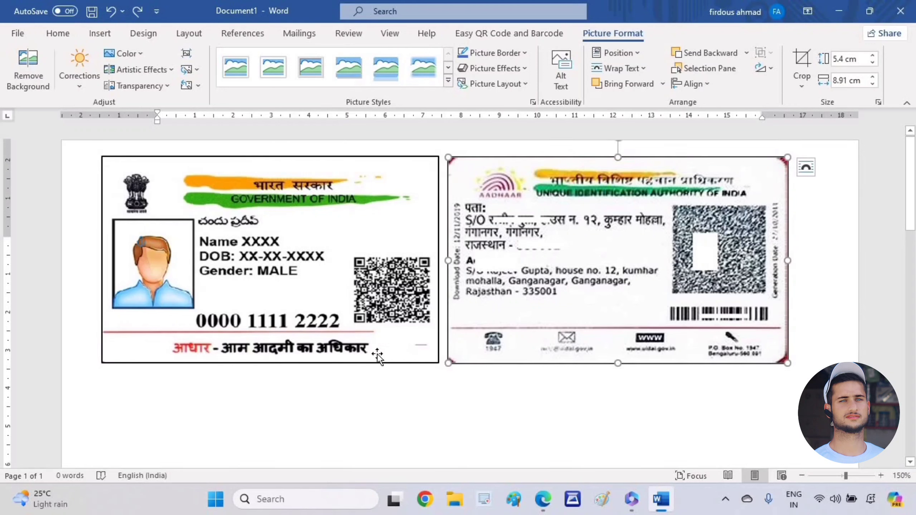
left_click(516, 398)
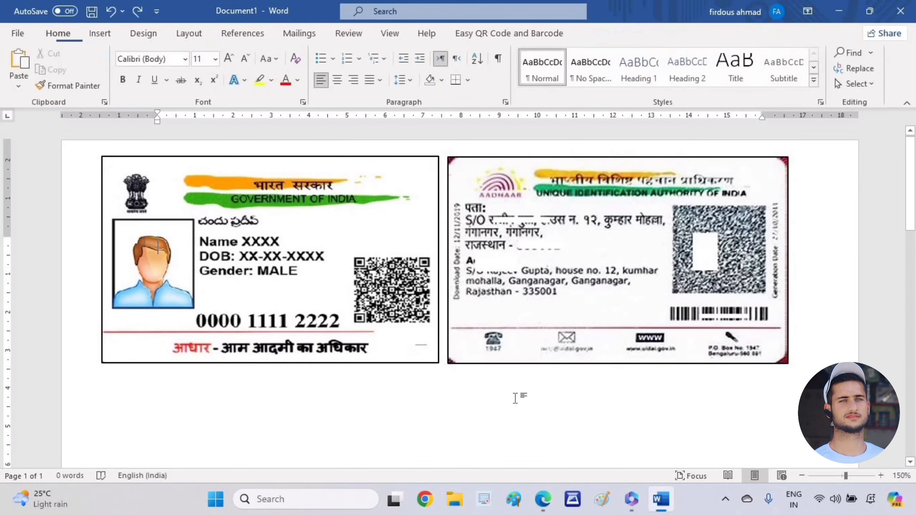
left_click(554, 318)
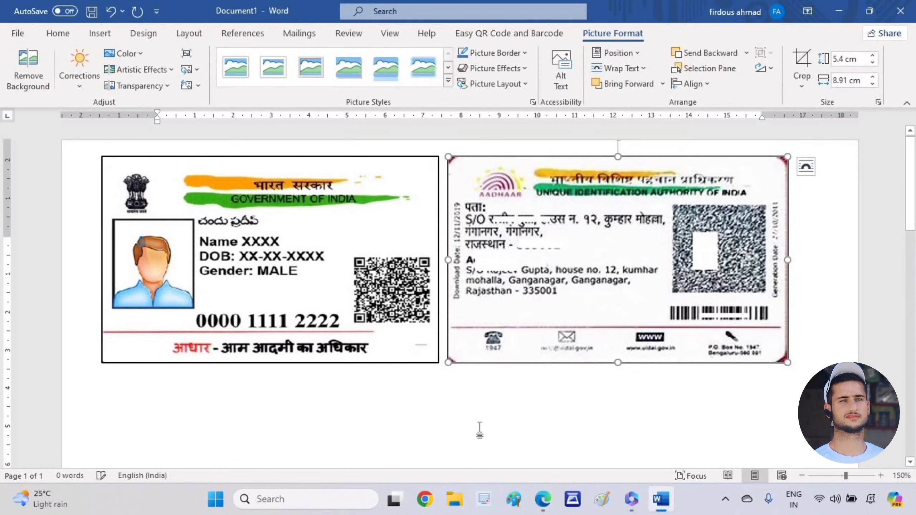
left_click(478, 429)
left_click(564, 297)
left_click(454, 381)
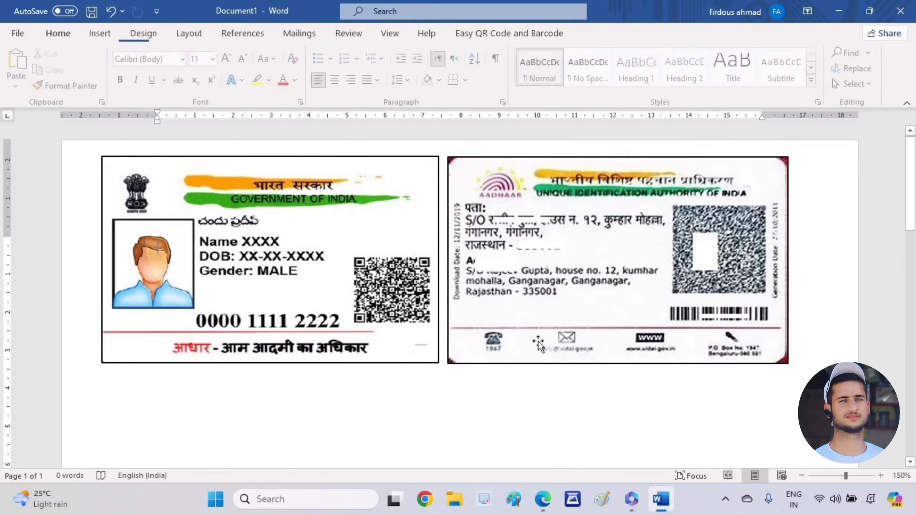
left_click(465, 347)
left_click(234, 258)
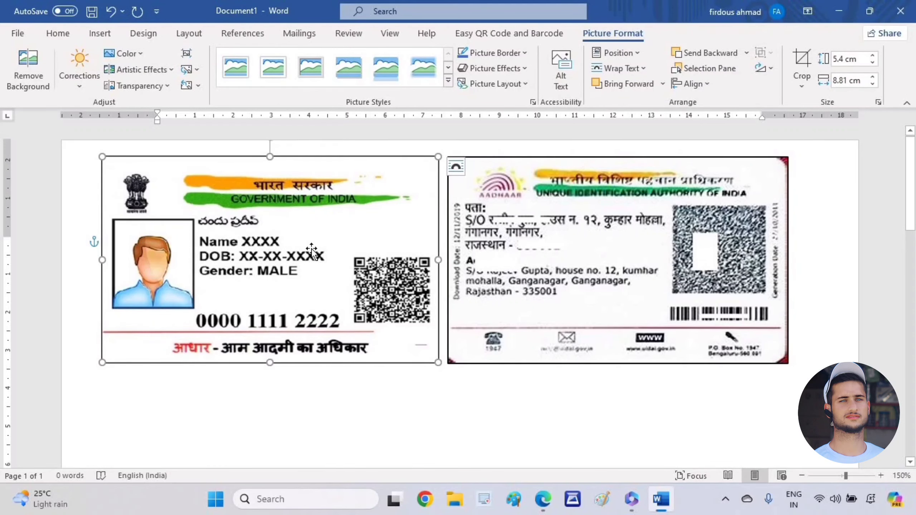
Open the Print screen and the EPSON L380 Series printer properties
left_click(17, 34)
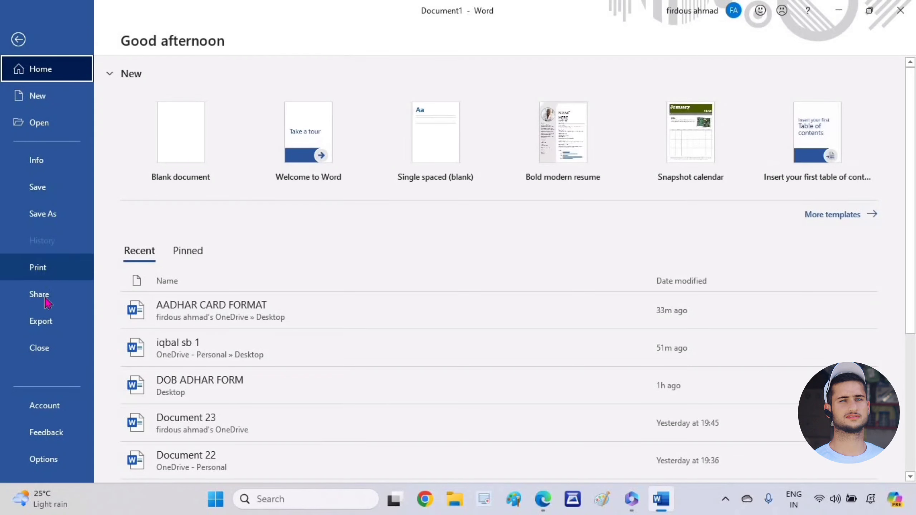
left_click(47, 270)
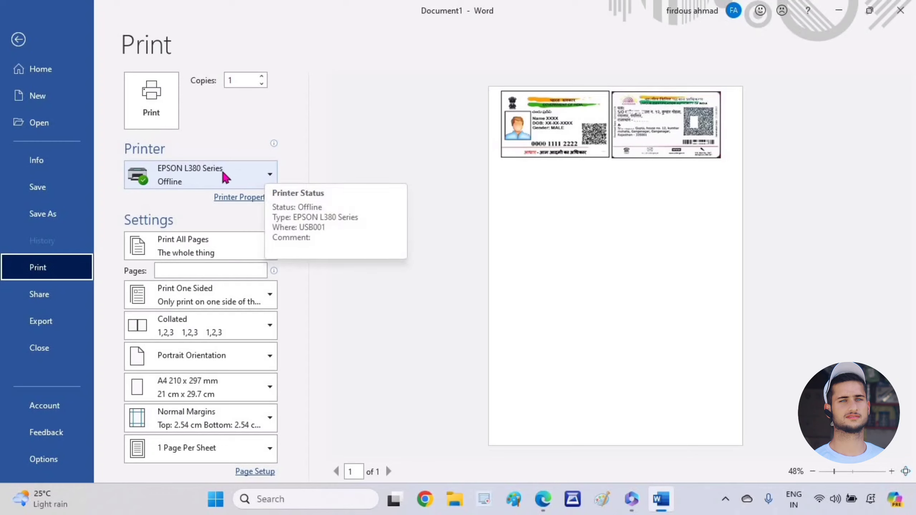
left_click(244, 198)
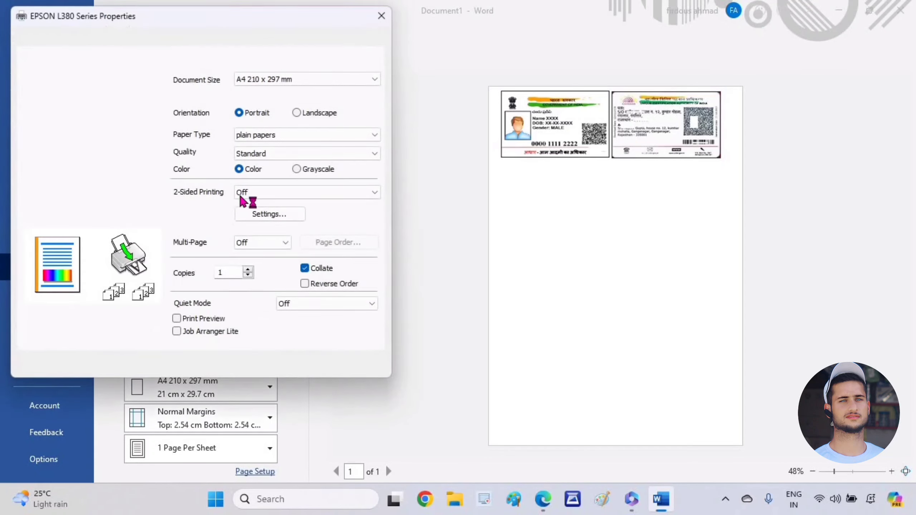
Set the EPSON L380 paper type to Epson Matte and quality to High
left_click(314, 136)
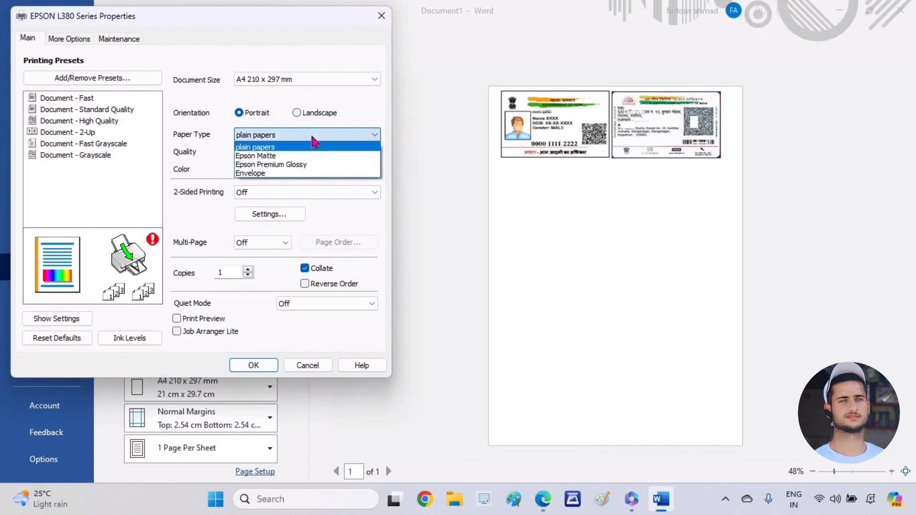
left_click(283, 157)
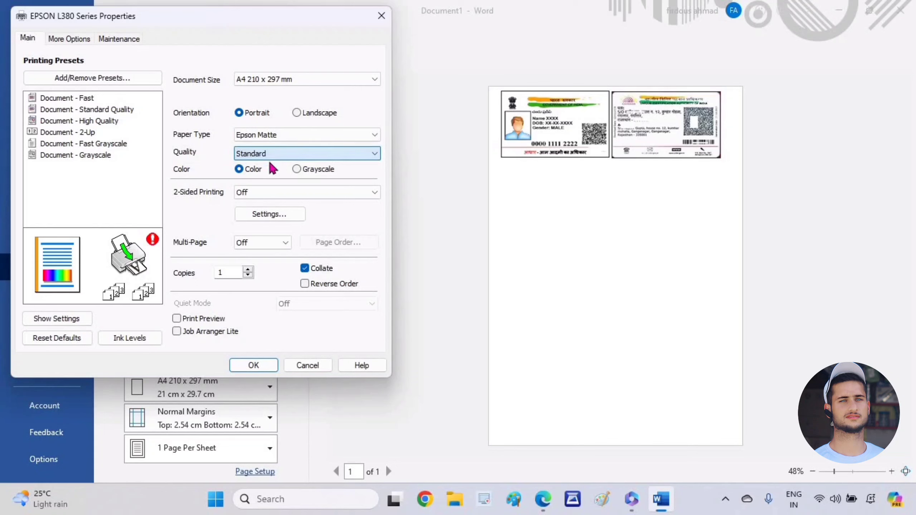
left_click(268, 158)
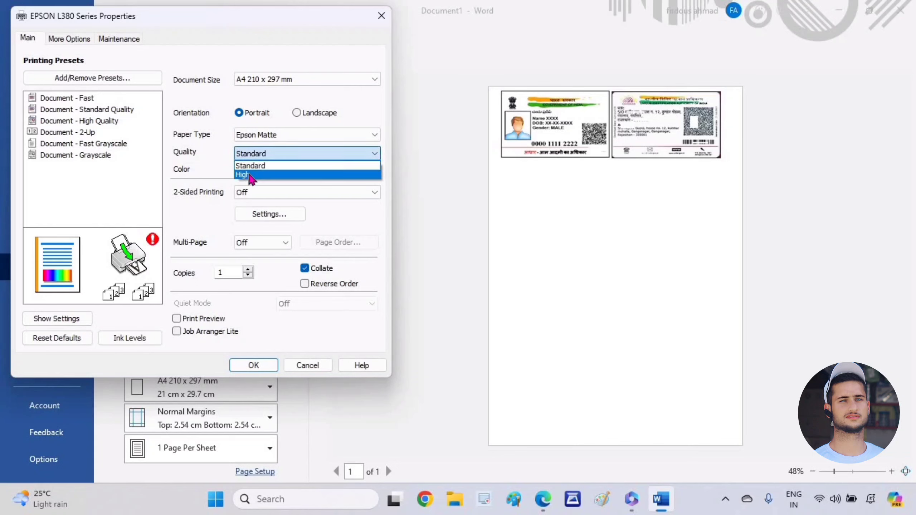
left_click(252, 175)
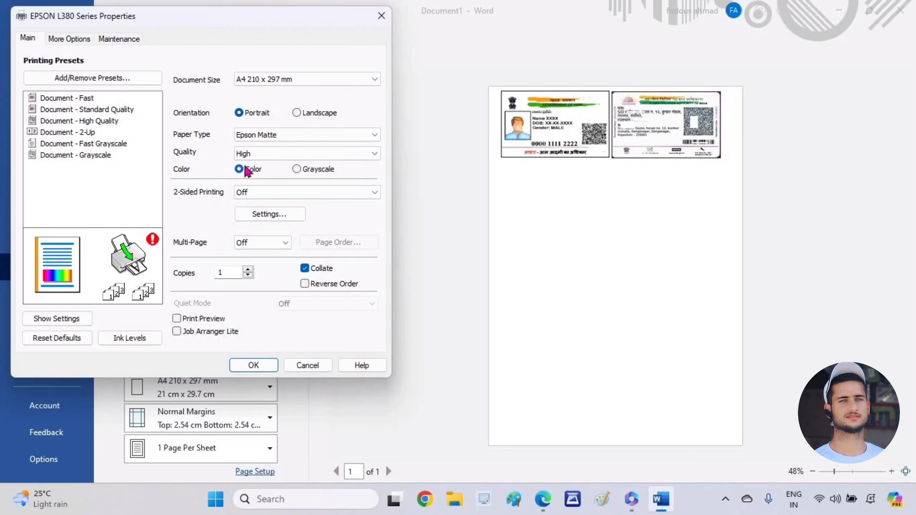
left_click(254, 366)
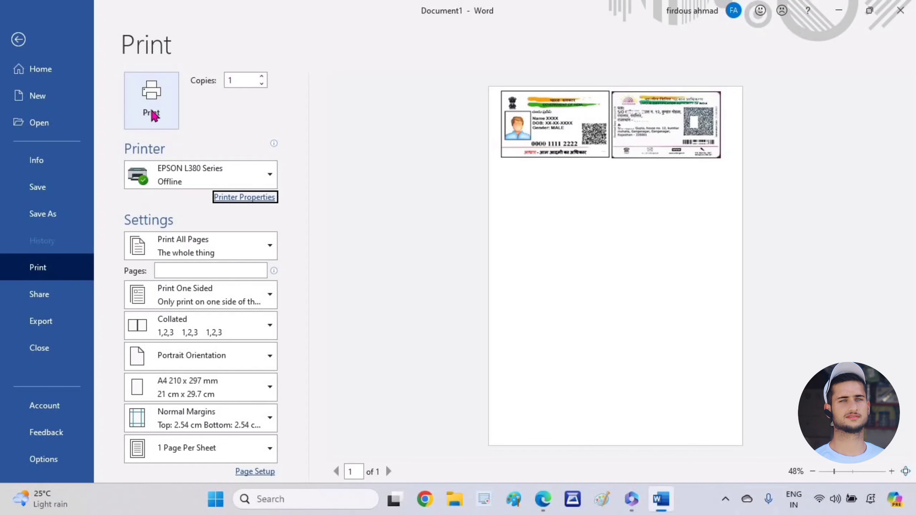
Return to the document and check the front and back card pictures
left_click(18, 41)
left_click(464, 393)
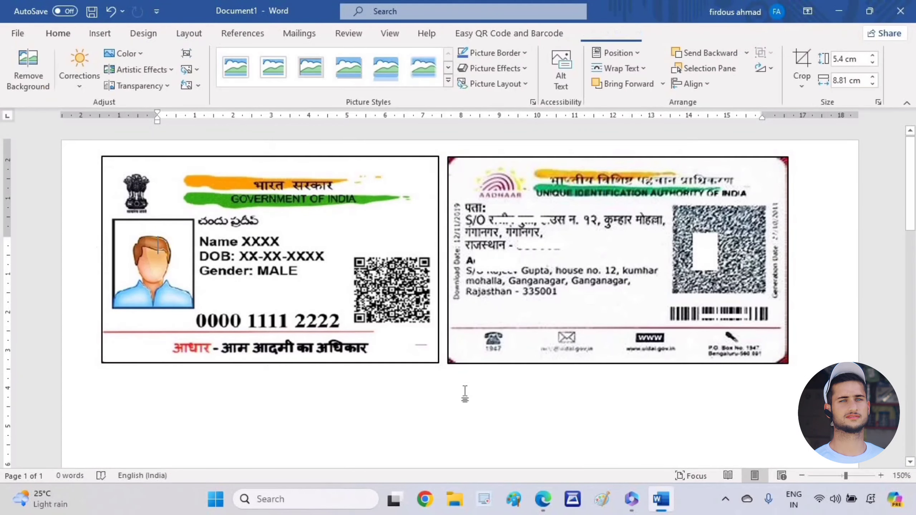
left_click(540, 310)
left_click(612, 33)
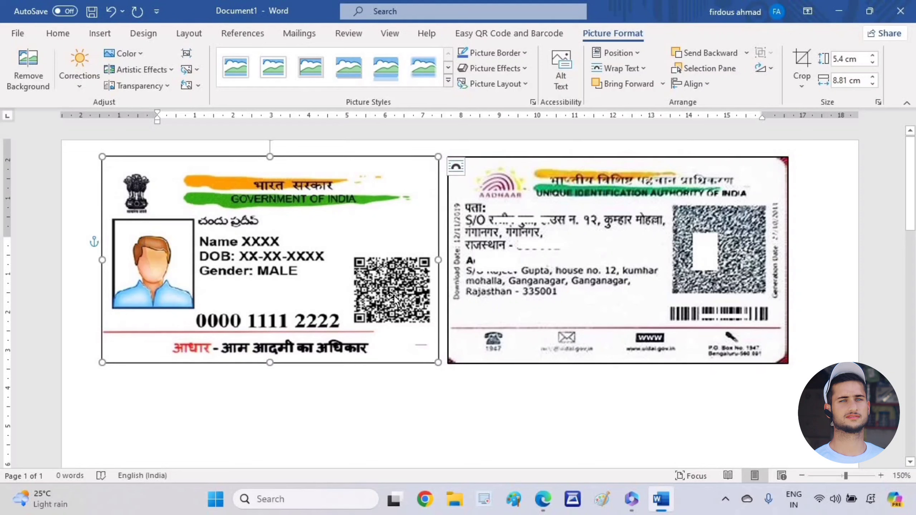
left_click(437, 384)
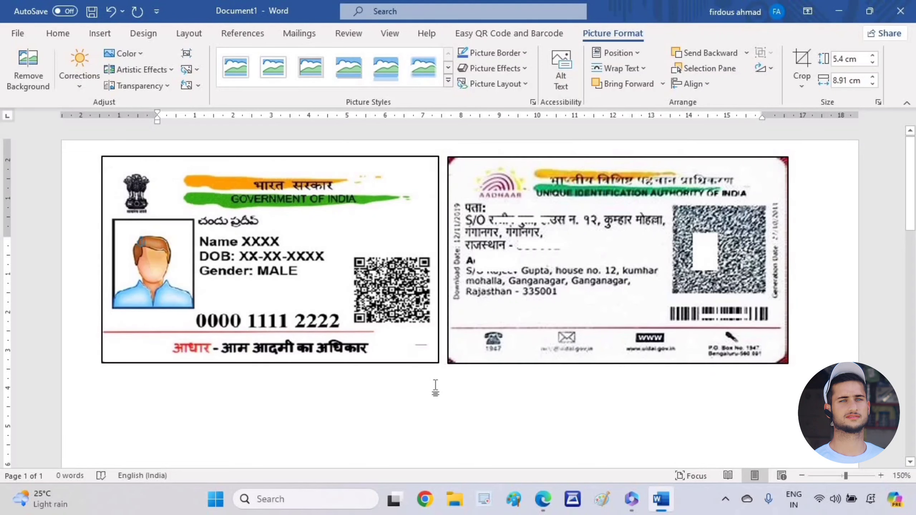
left_click(406, 337)
left_click(526, 265)
left_click(432, 401)
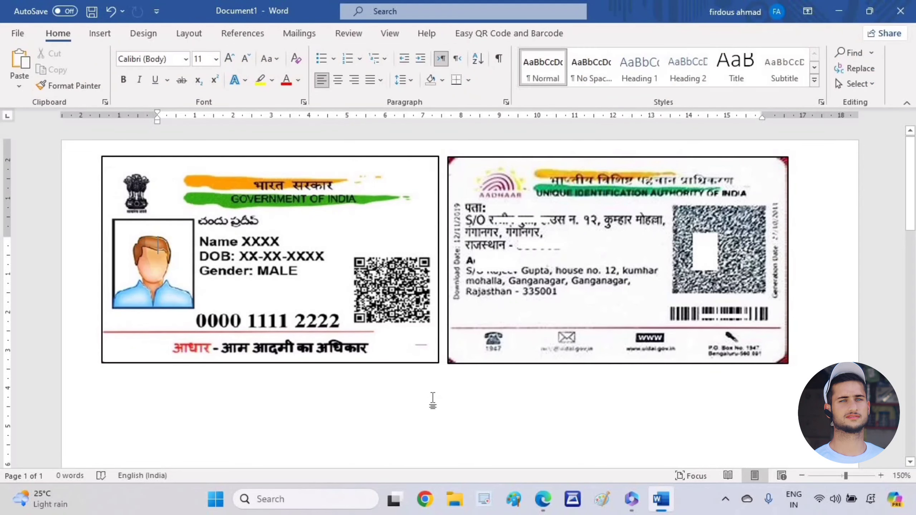